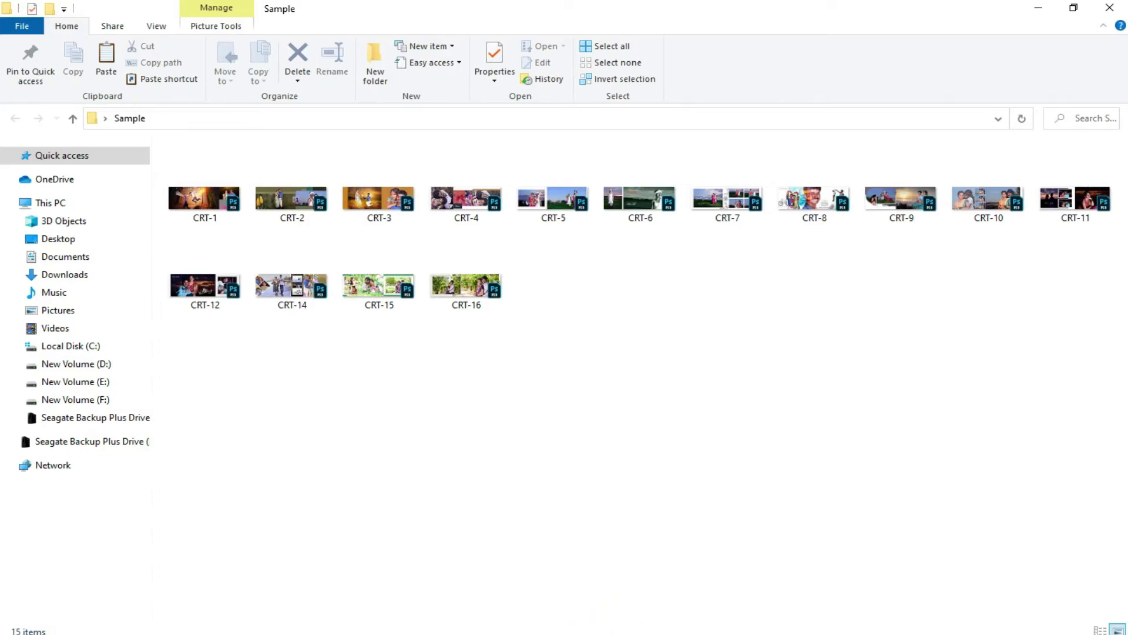
Switch from the Explorer Sample folder of CRT images to Photoshop's Home screen.
{"action": "key", "text": "alt+Tab"}
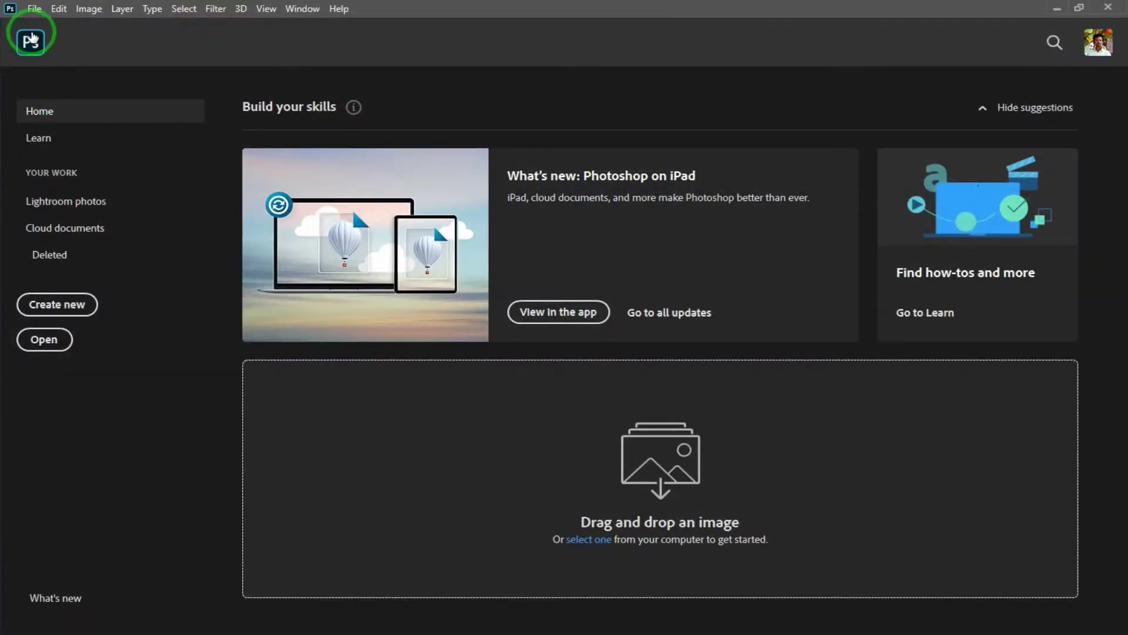
Launch the Image Processor dialog from File > Scripts.
{"action": "left_click", "coordinate": [34, 8]}
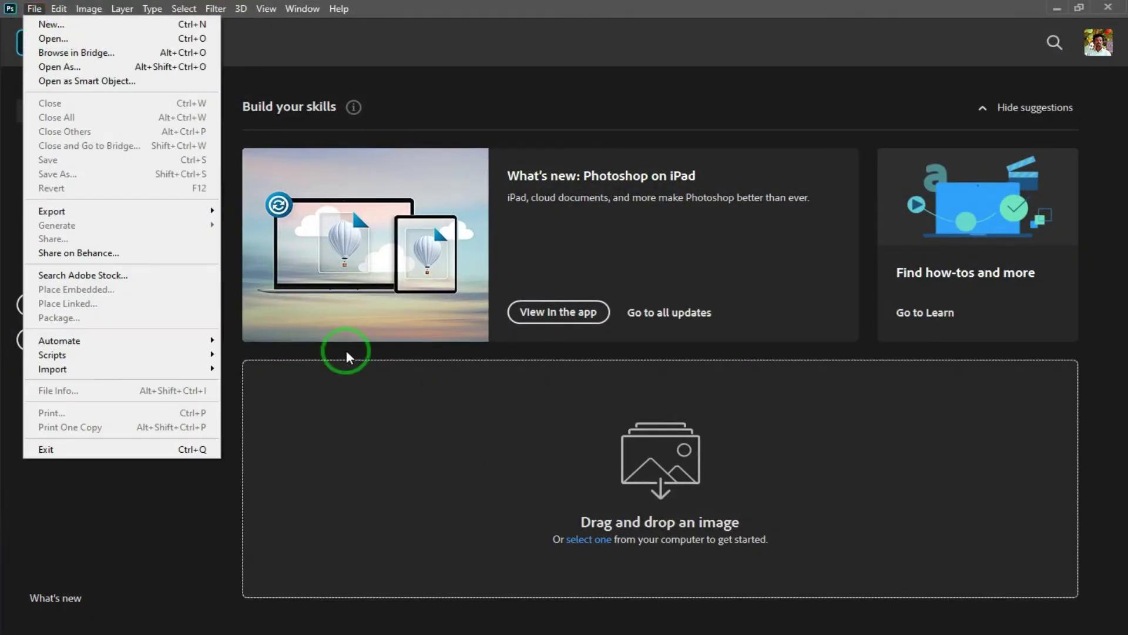
{"action": "left_click", "coordinate": [379, 406]}
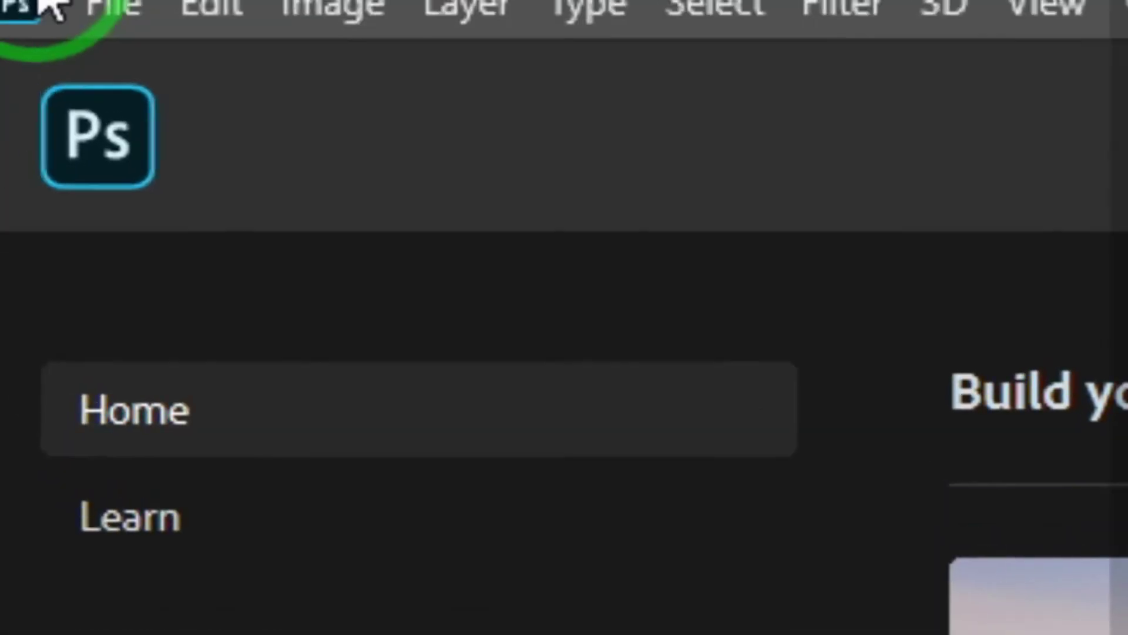
{"action": "left_click", "coordinate": [34, 8]}
{"action": "left_click", "coordinate": [573, 338]}
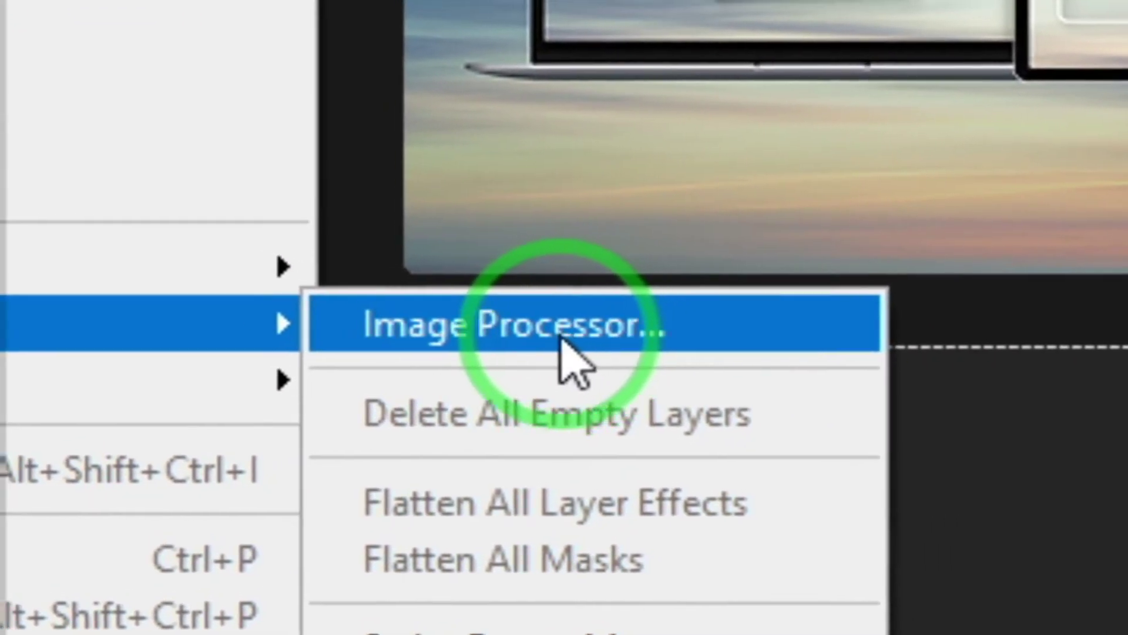
{"action": "left_click", "coordinate": [568, 336]}
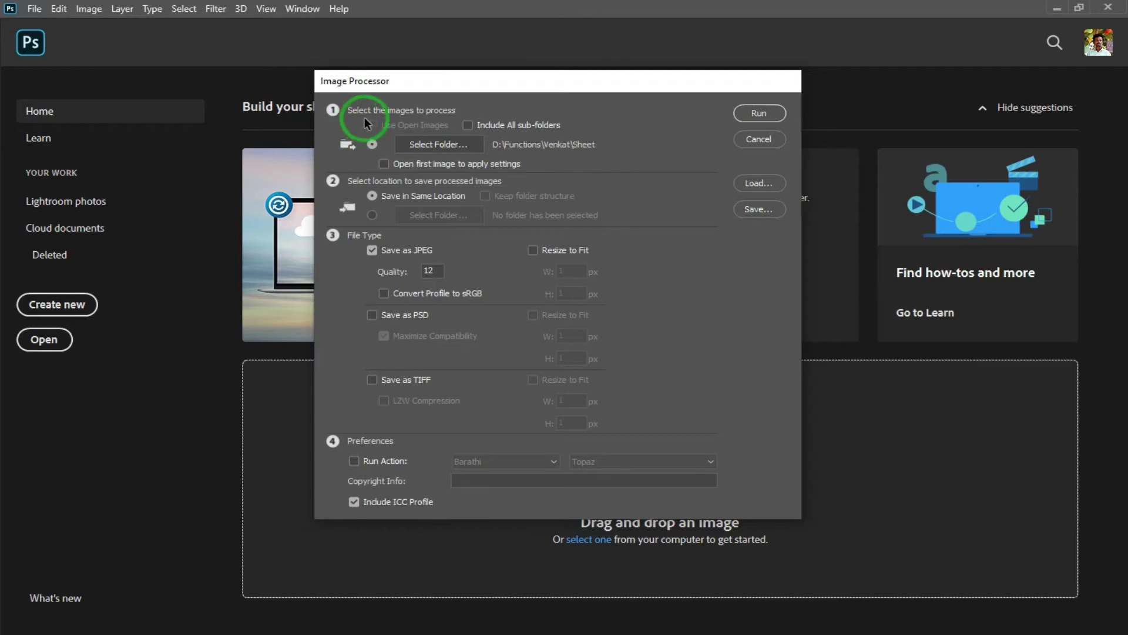
Choose the Desktop 'Sample' folder as the Image Processor's source images.
{"action": "left_click", "coordinate": [435, 146]}
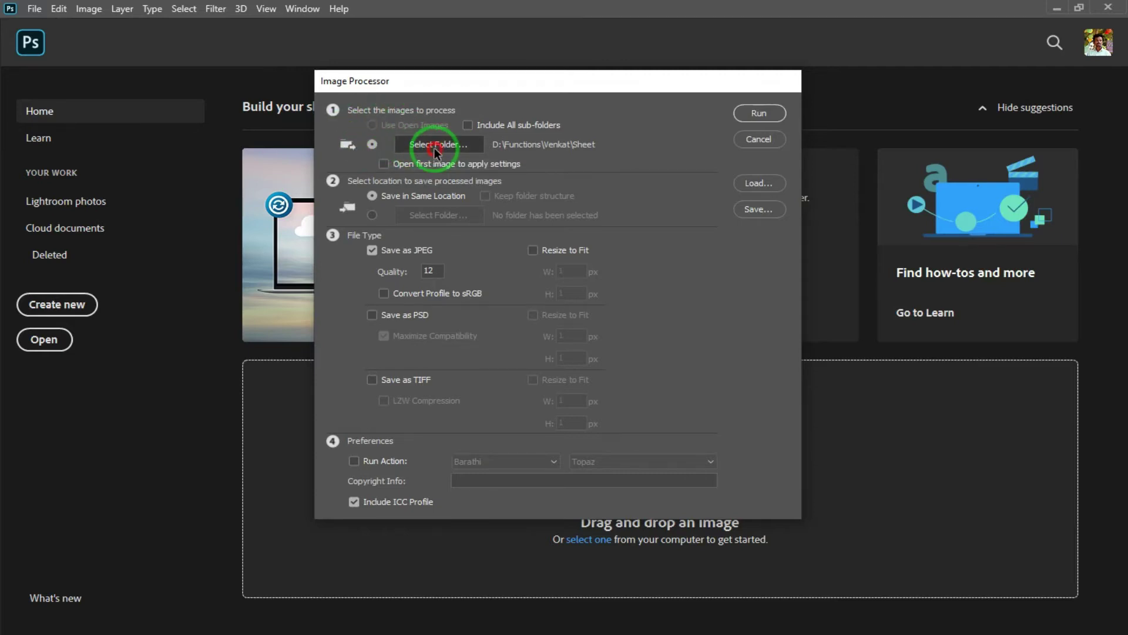
{"action": "left_click", "coordinate": [89, 182]}
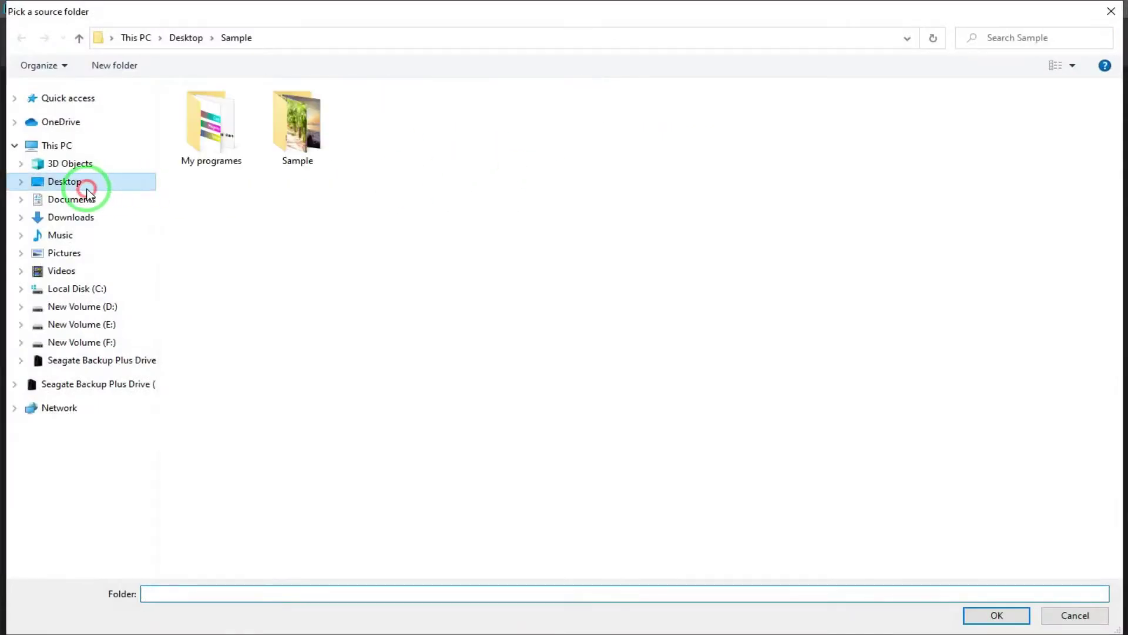
{"action": "left_click", "coordinate": [303, 144]}
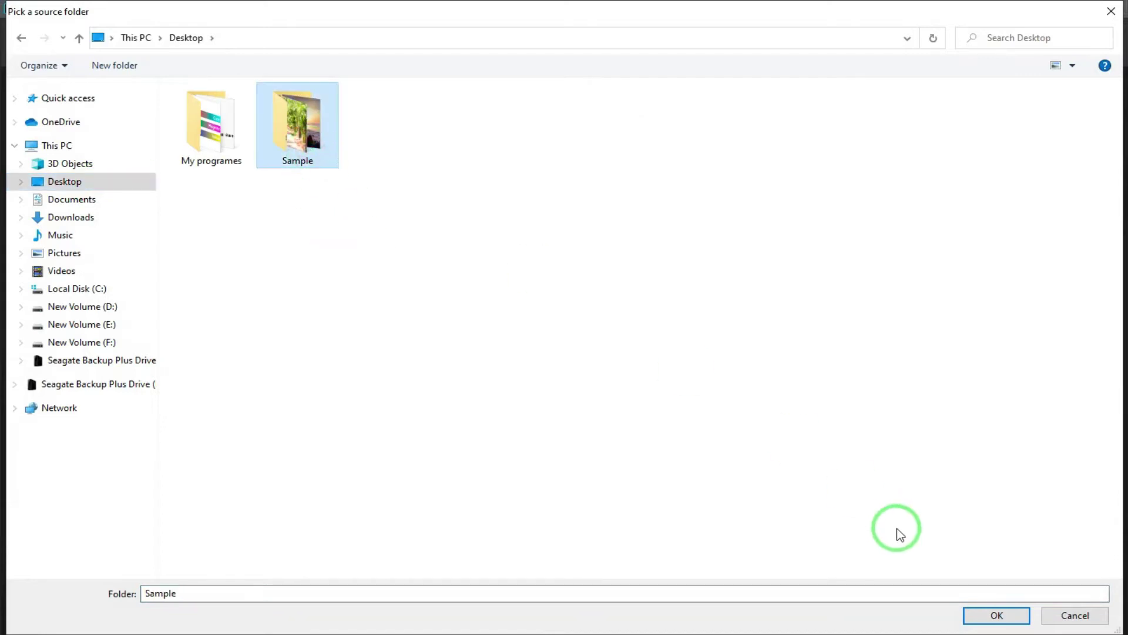
{"action": "left_click", "coordinate": [997, 615]}
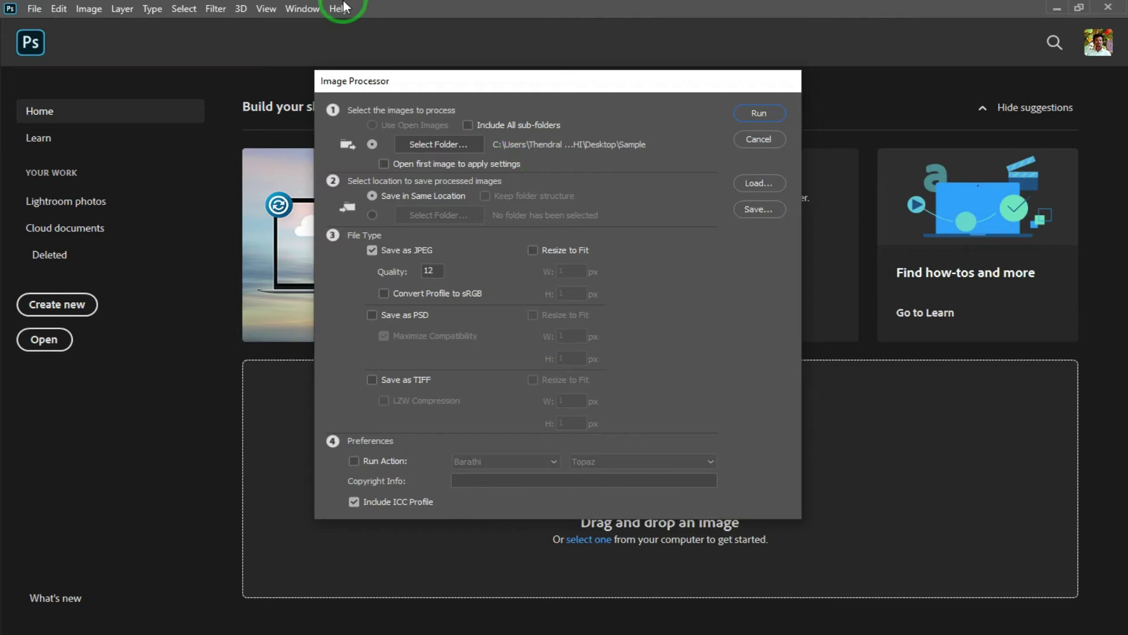
{"action": "left_click", "coordinate": [469, 125]}
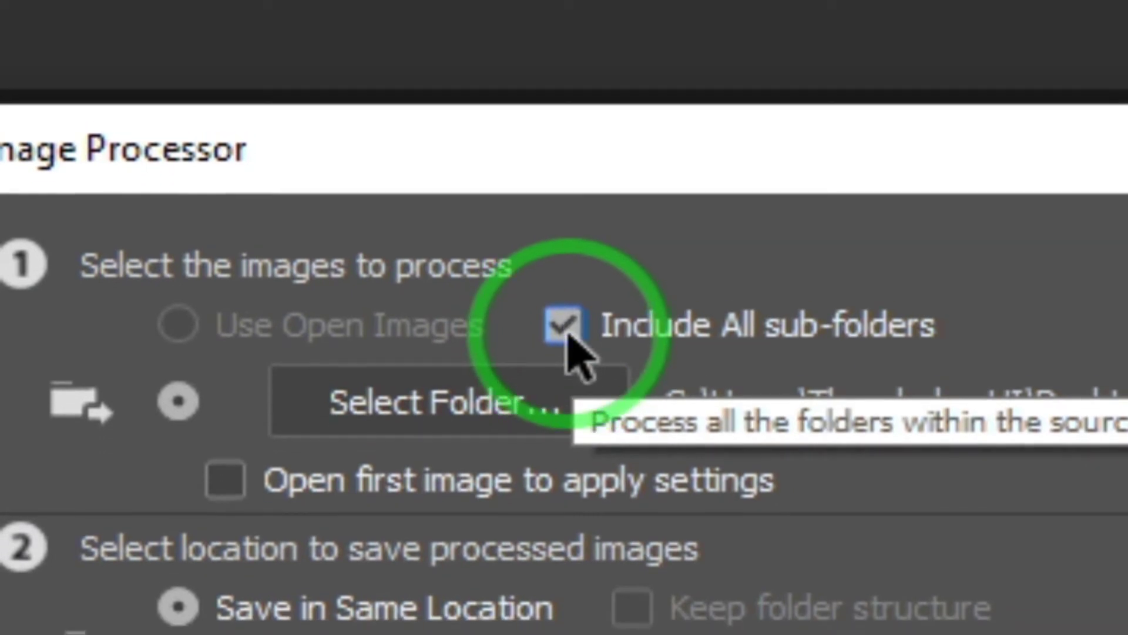
{"action": "left_click", "coordinate": [564, 340]}
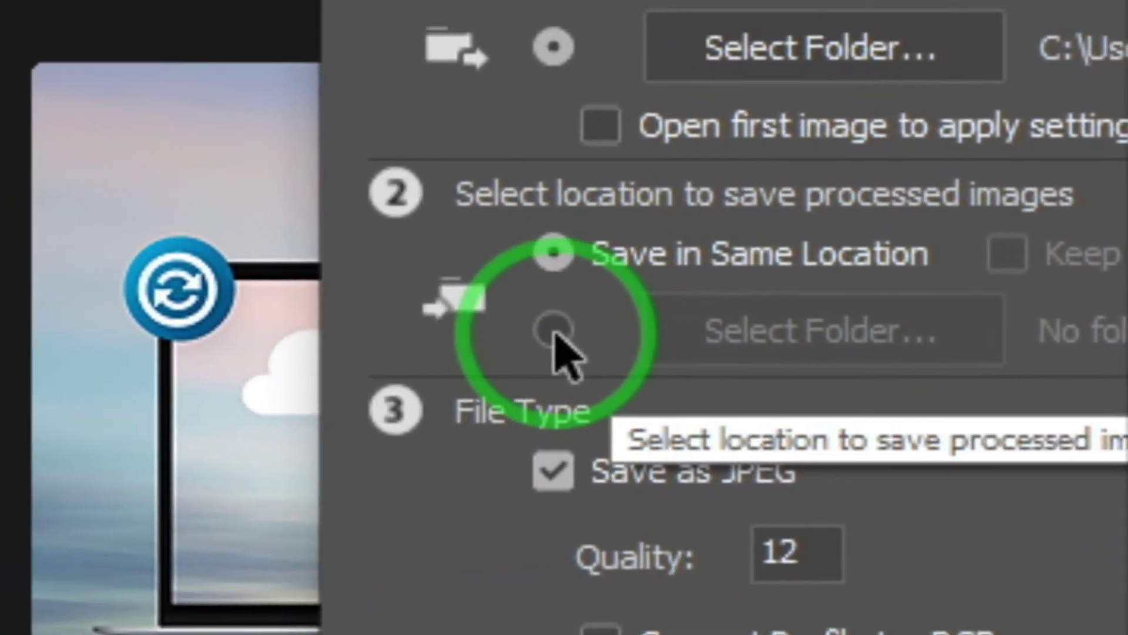
Switch the save location from Save in Same Location to Select Folder.
{"action": "left_click", "coordinate": [119, 404]}
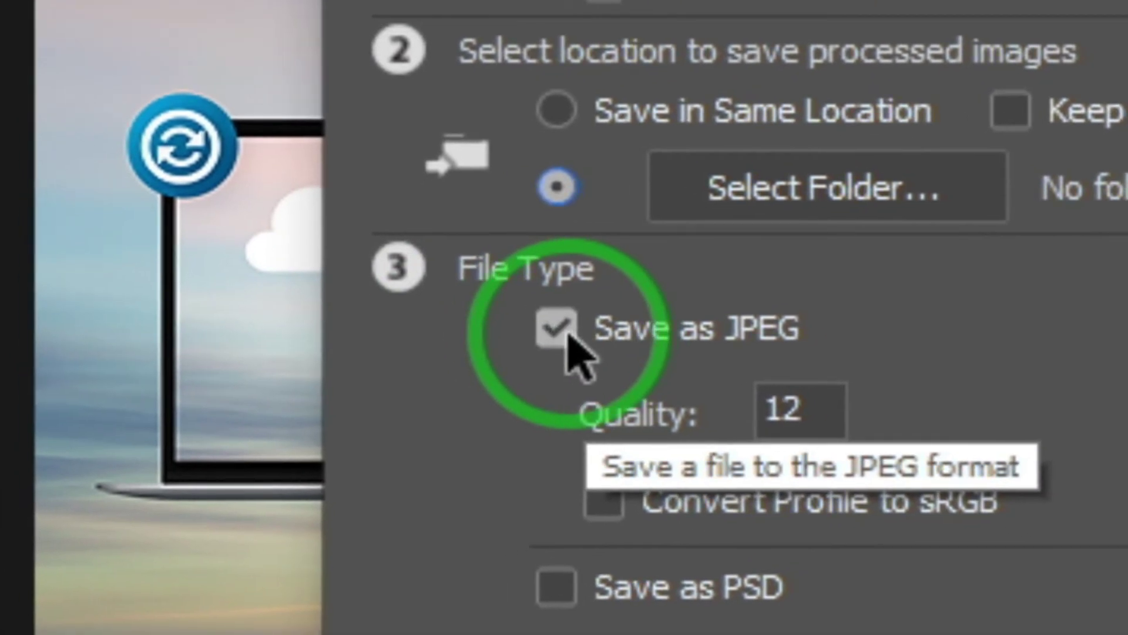
{"action": "left_click", "coordinate": [568, 337]}
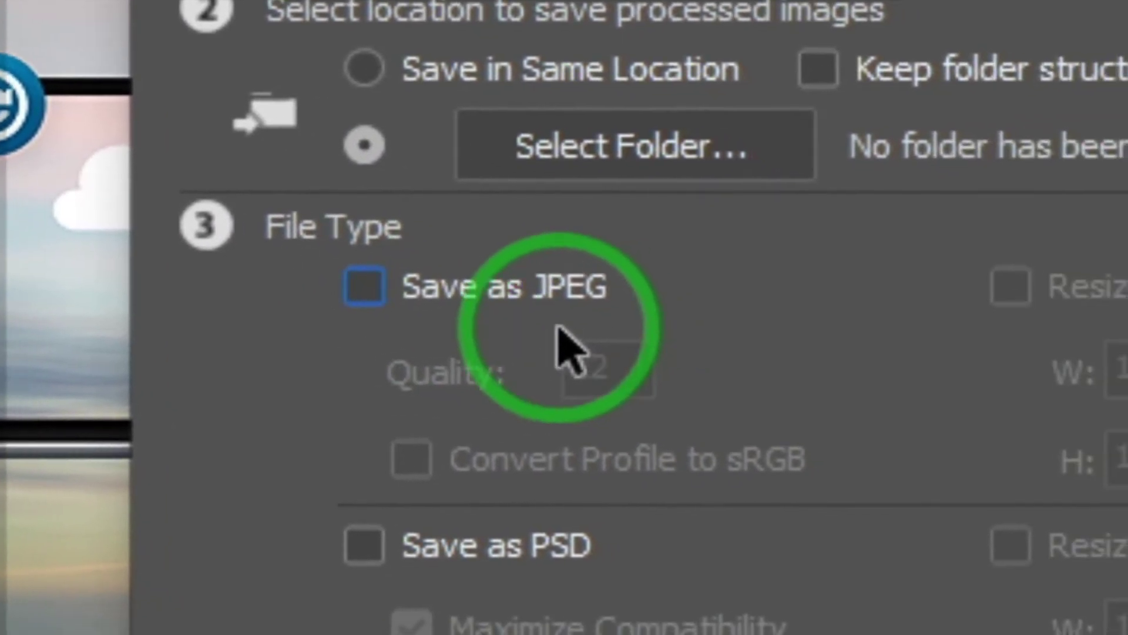
{"action": "left_click", "coordinate": [376, 289]}
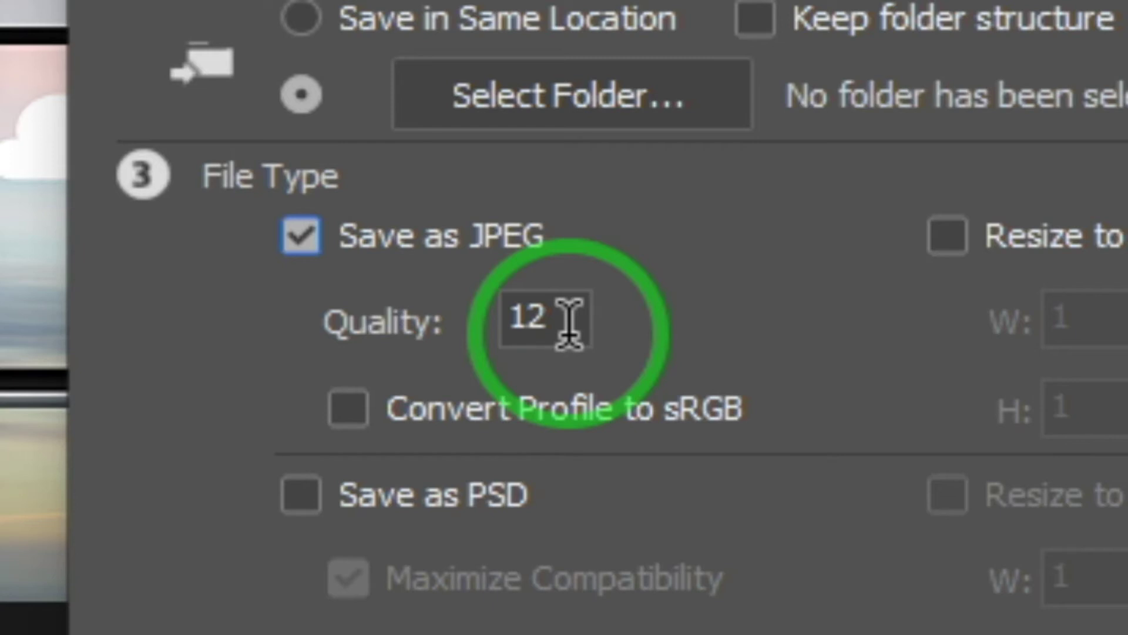
{"action": "double_click", "coordinate": [569, 321]}
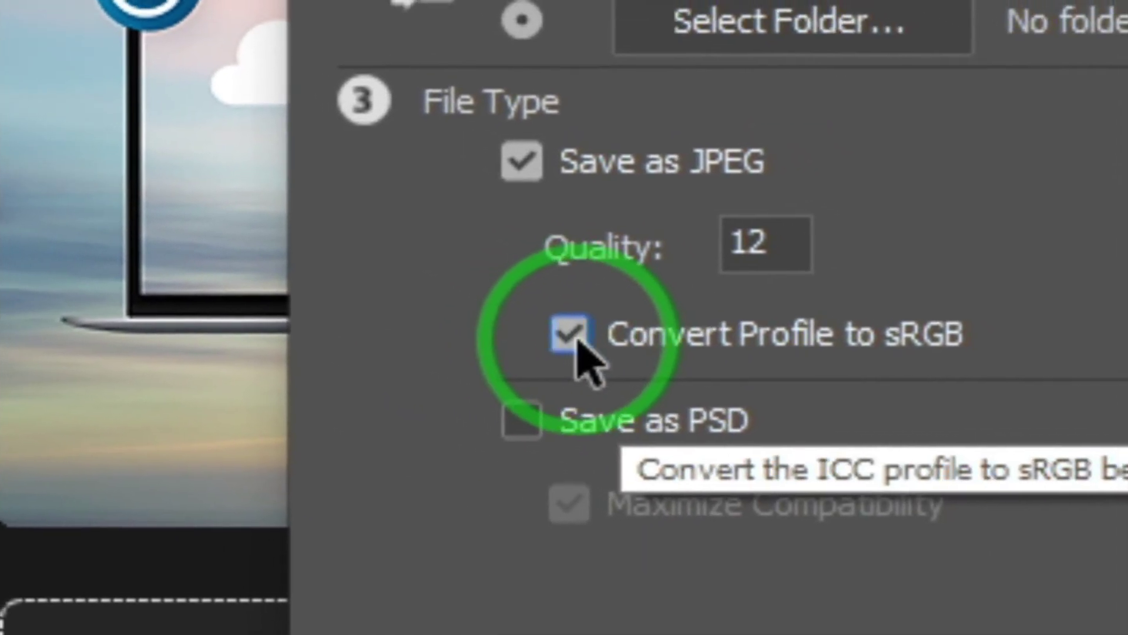
{"action": "left_click", "coordinate": [575, 341]}
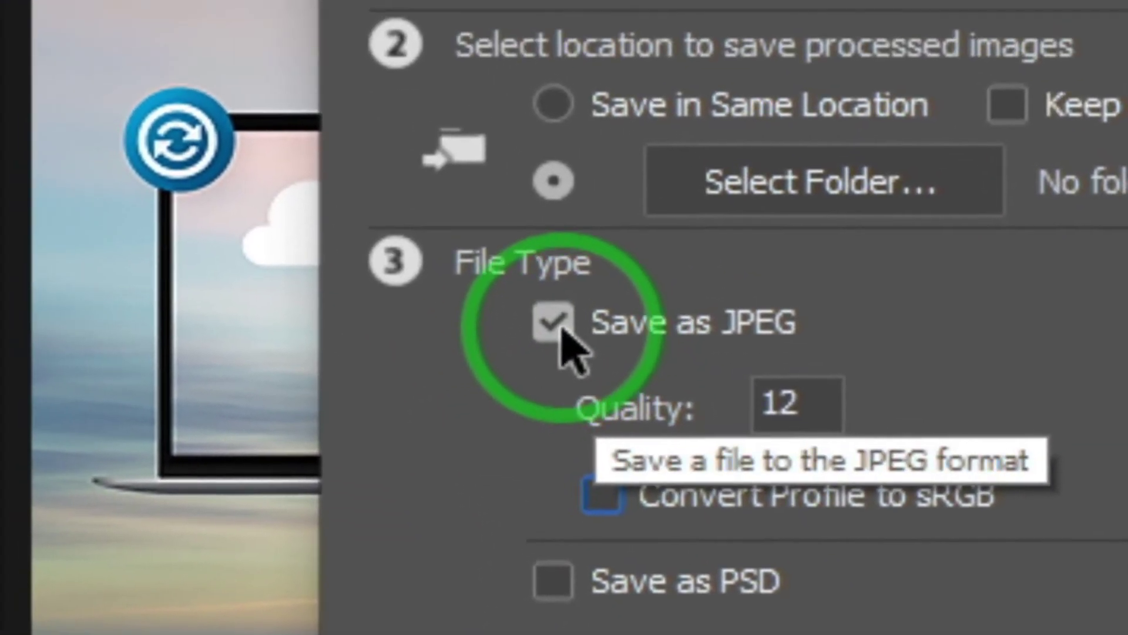
{"action": "left_click", "coordinate": [561, 330]}
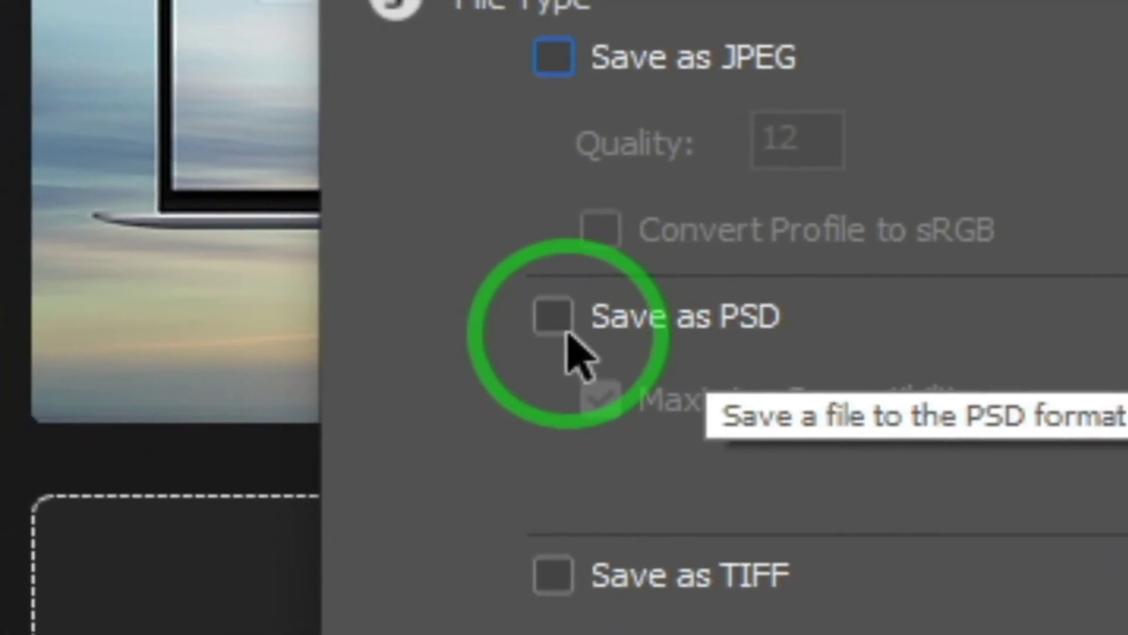
{"action": "left_click", "coordinate": [532, 340]}
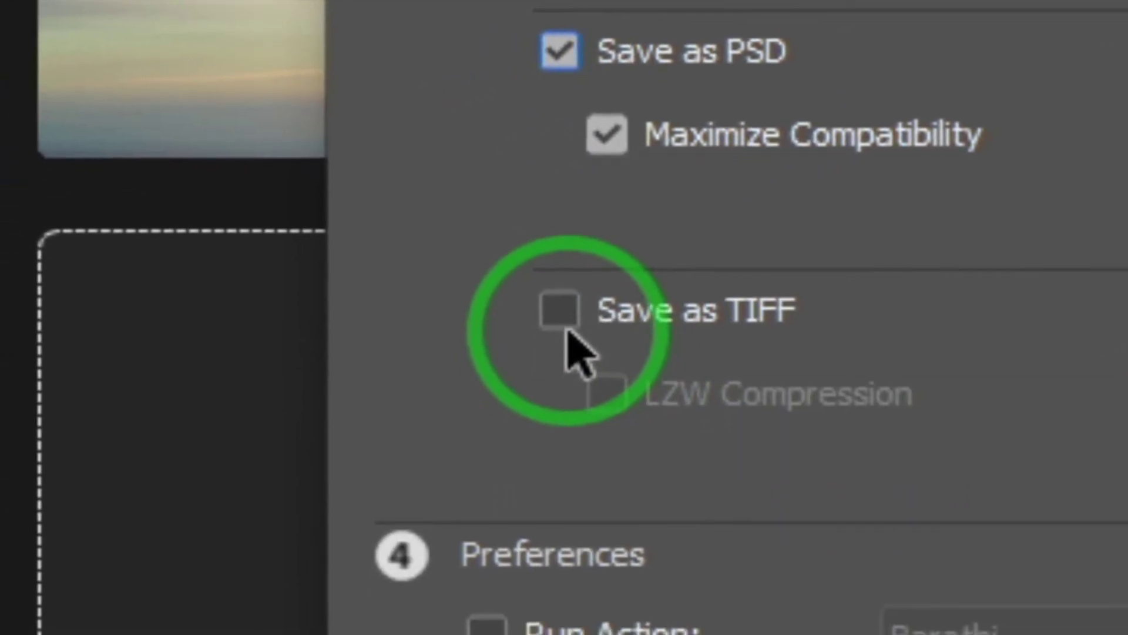
{"action": "left_click", "coordinate": [426, 358]}
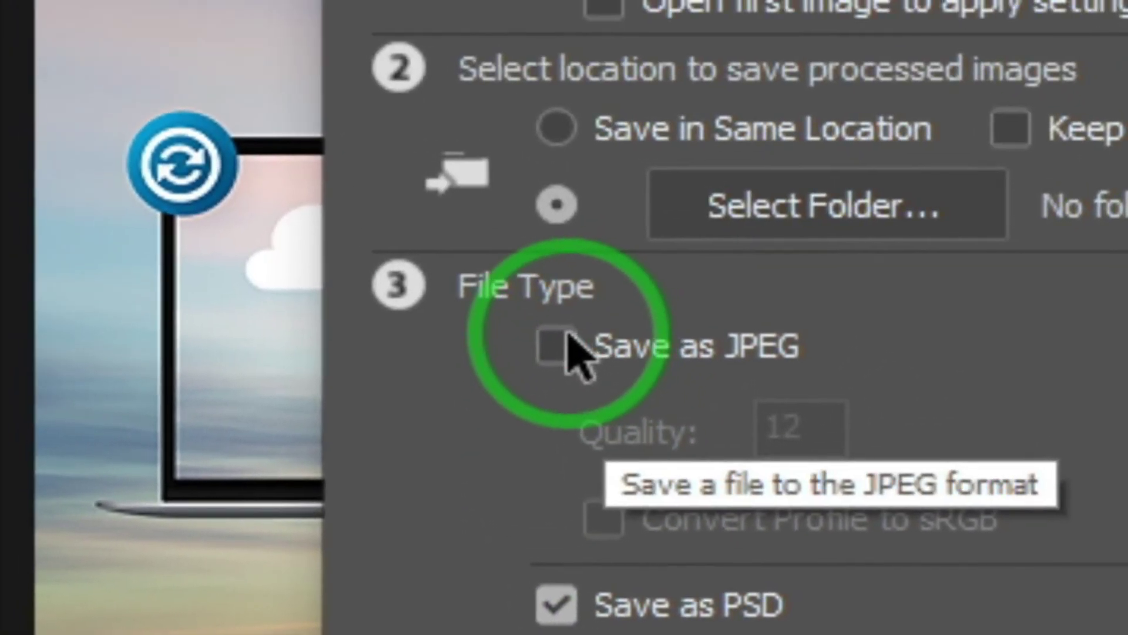
{"action": "left_click", "coordinate": [555, 345]}
{"action": "left_click", "coordinate": [555, 605]}
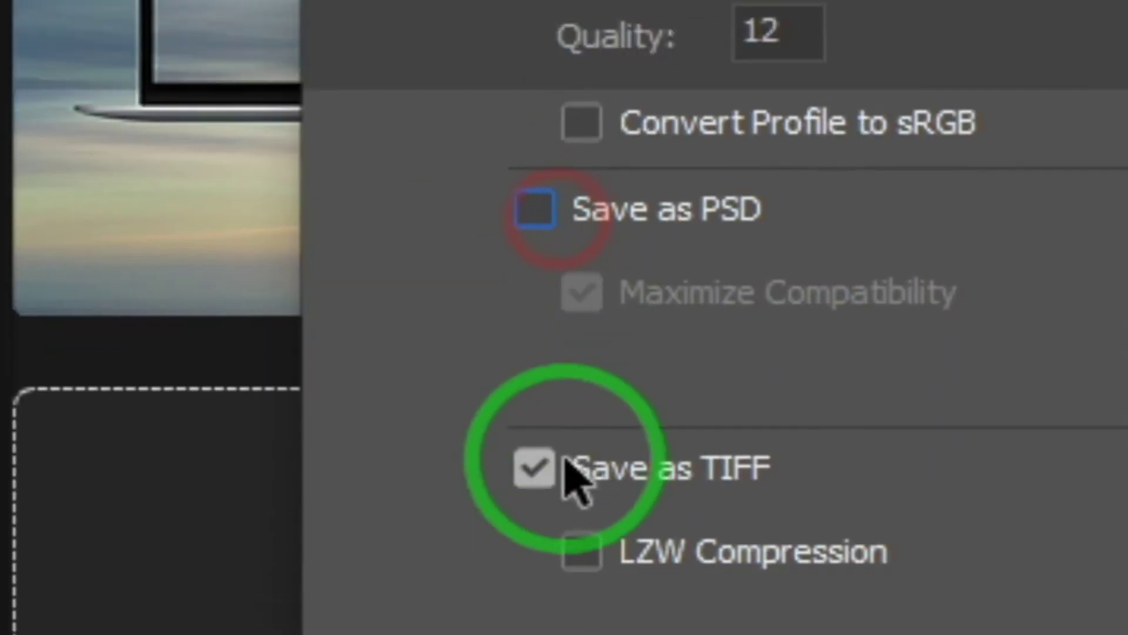
{"action": "left_click", "coordinate": [555, 352]}
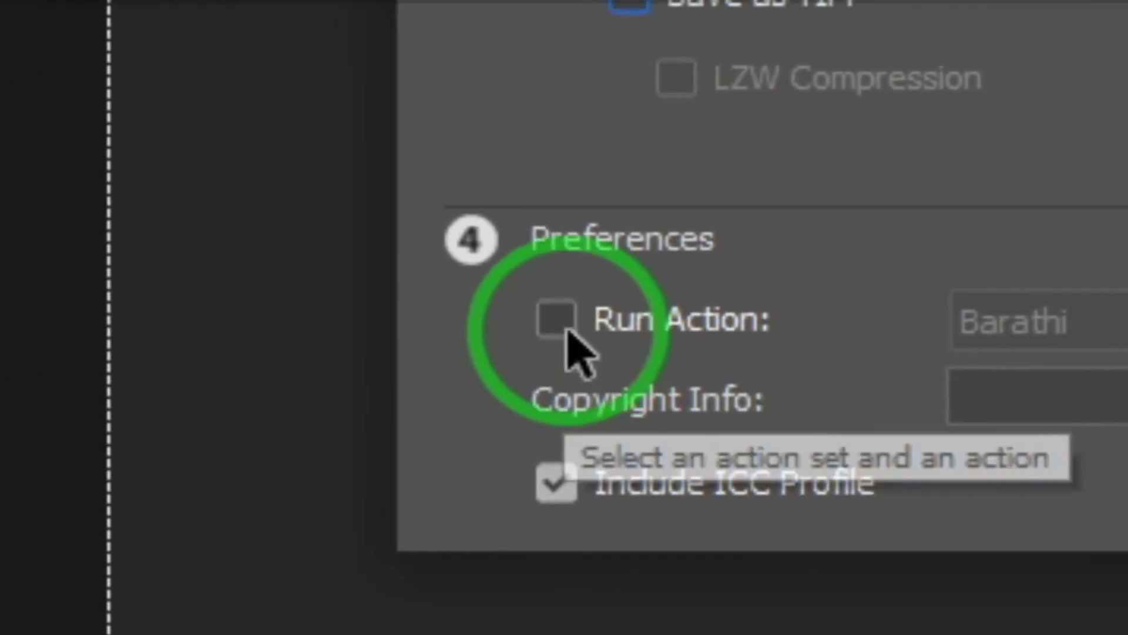
Enable Run Action and pick the 'Painting effect' action from the Barathi set.
{"action": "left_click", "coordinate": [561, 334]}
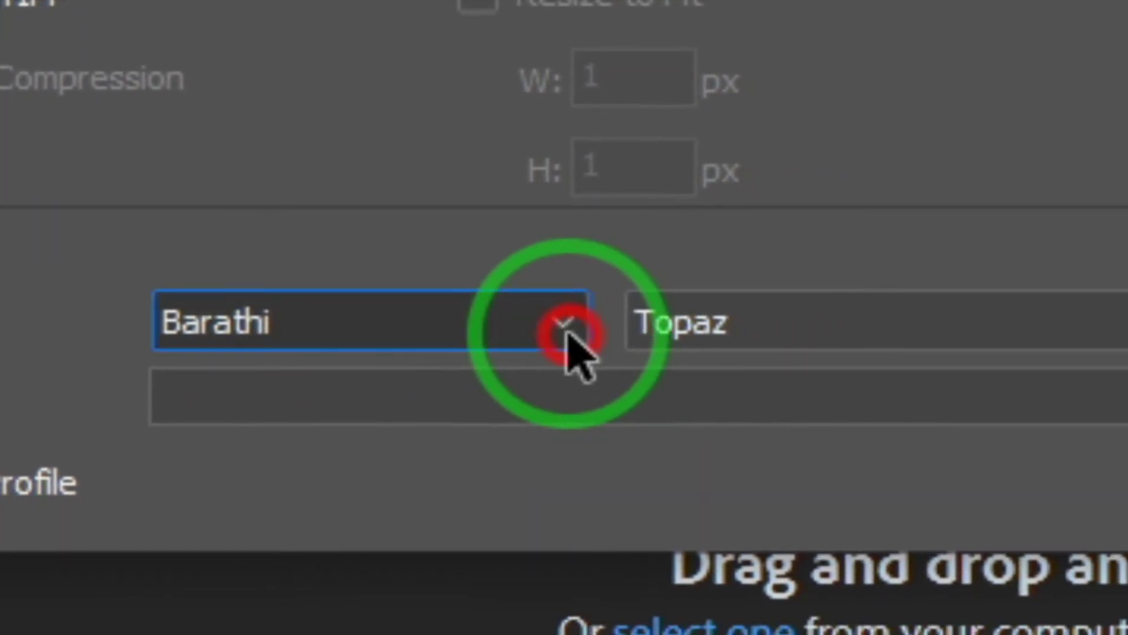
{"action": "left_click", "coordinate": [567, 336]}
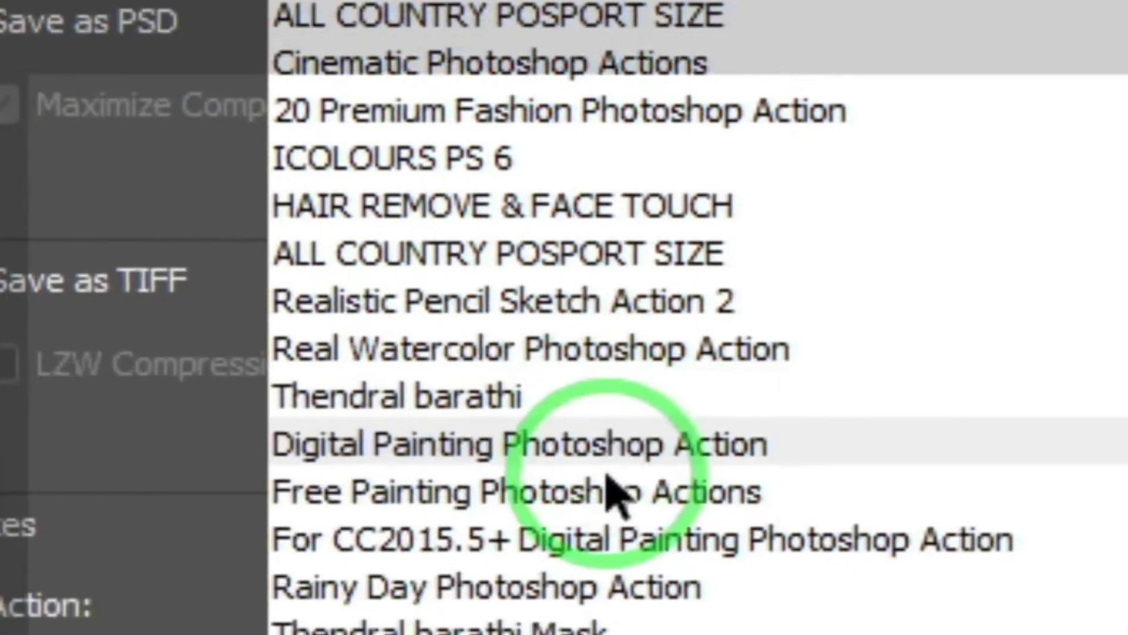
{"action": "scroll", "coordinate": [611, 493], "scroll_direction": "down", "scroll_amount": 3}
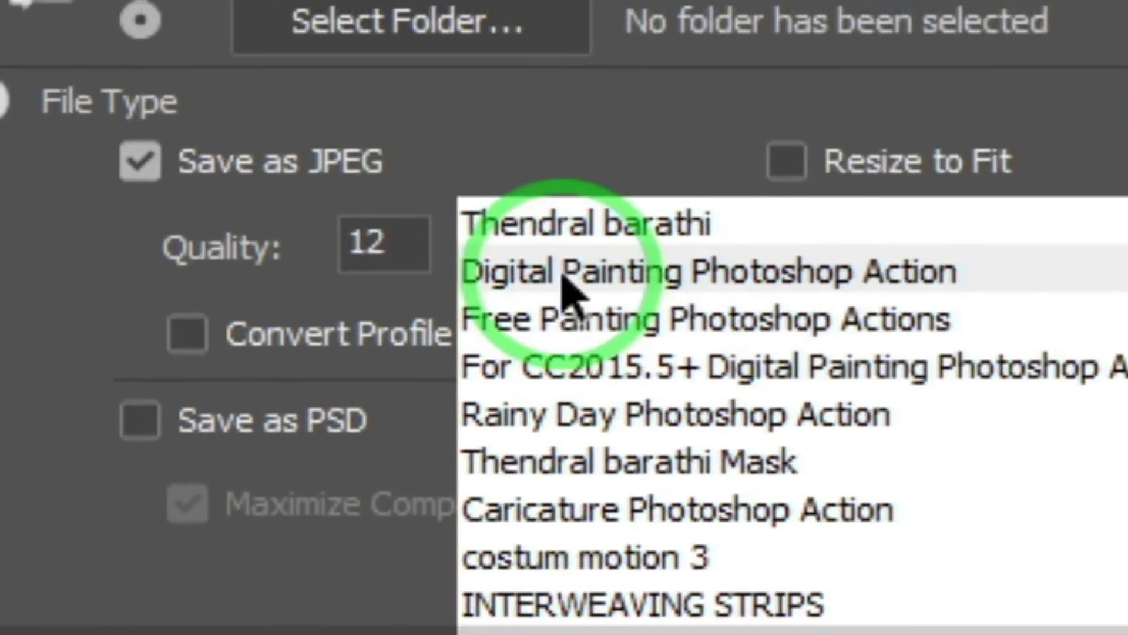
{"action": "scroll", "coordinate": [711, 433], "scroll_direction": "up", "scroll_amount": 5}
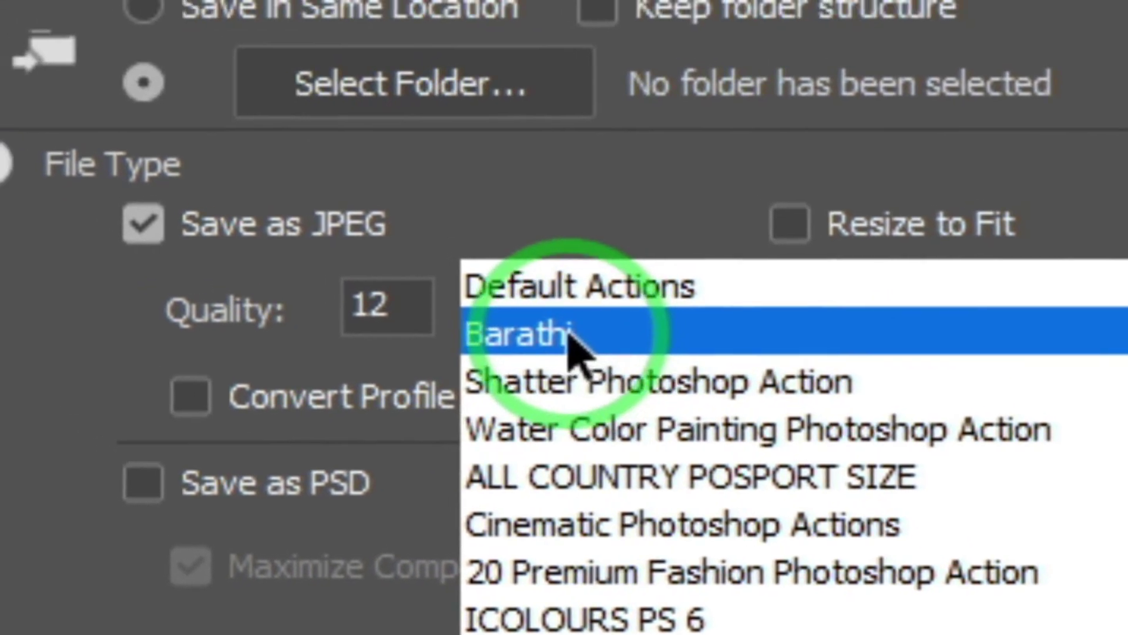
{"action": "left_click", "coordinate": [476, 229]}
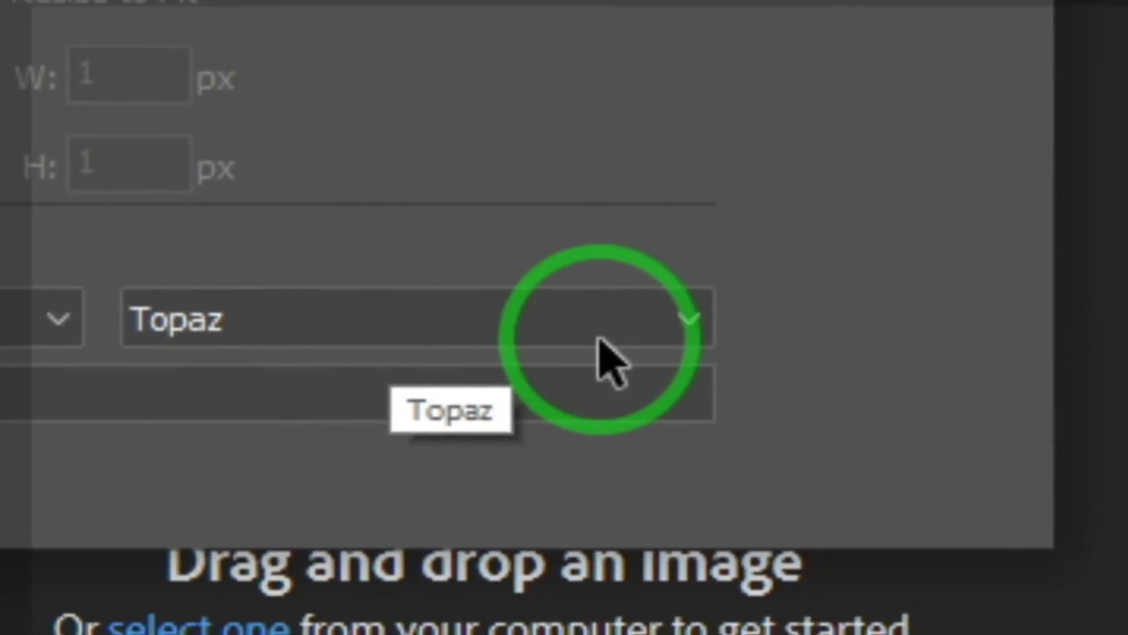
{"action": "left_click", "coordinate": [1110, 625]}
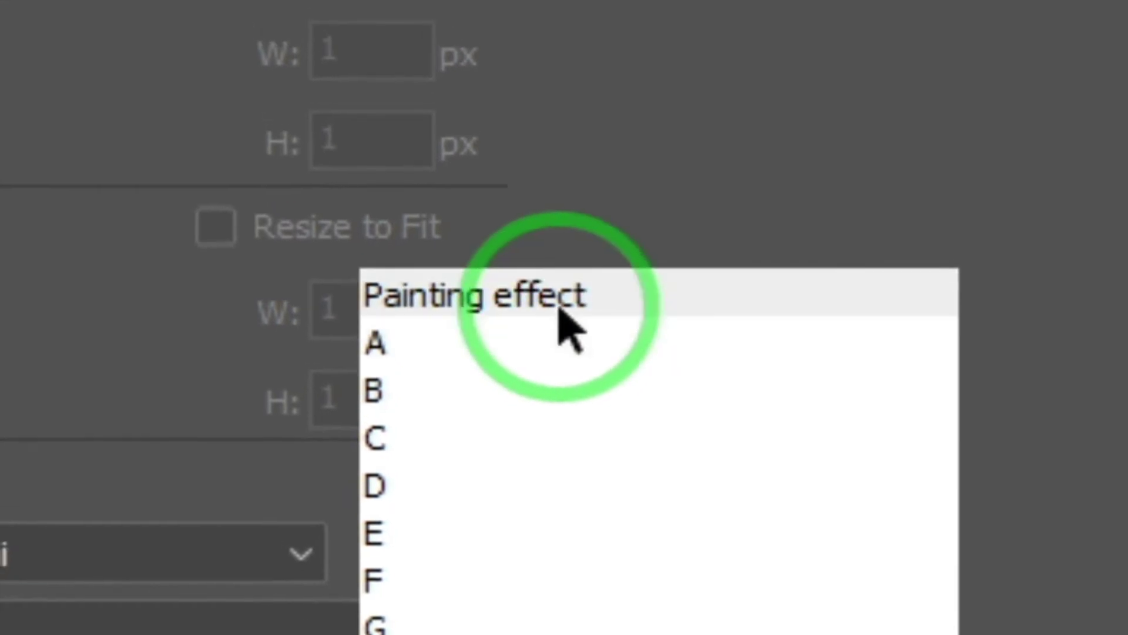
{"action": "left_click", "coordinate": [547, 318]}
{"action": "left_click", "coordinate": [591, 382]}
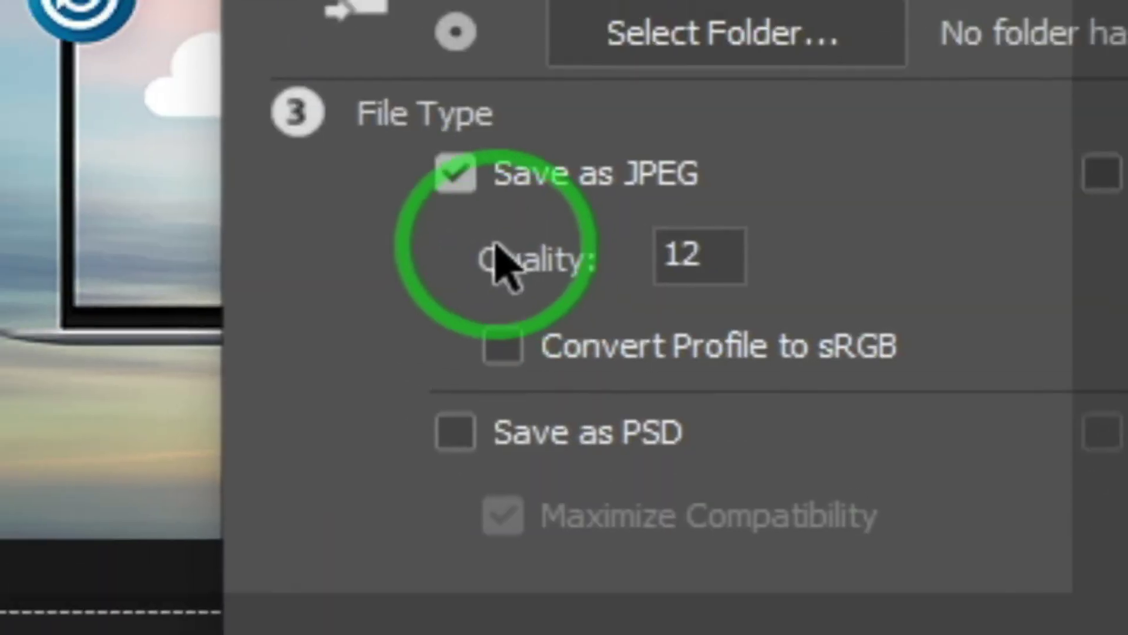
{"action": "left_click", "coordinate": [557, 327]}
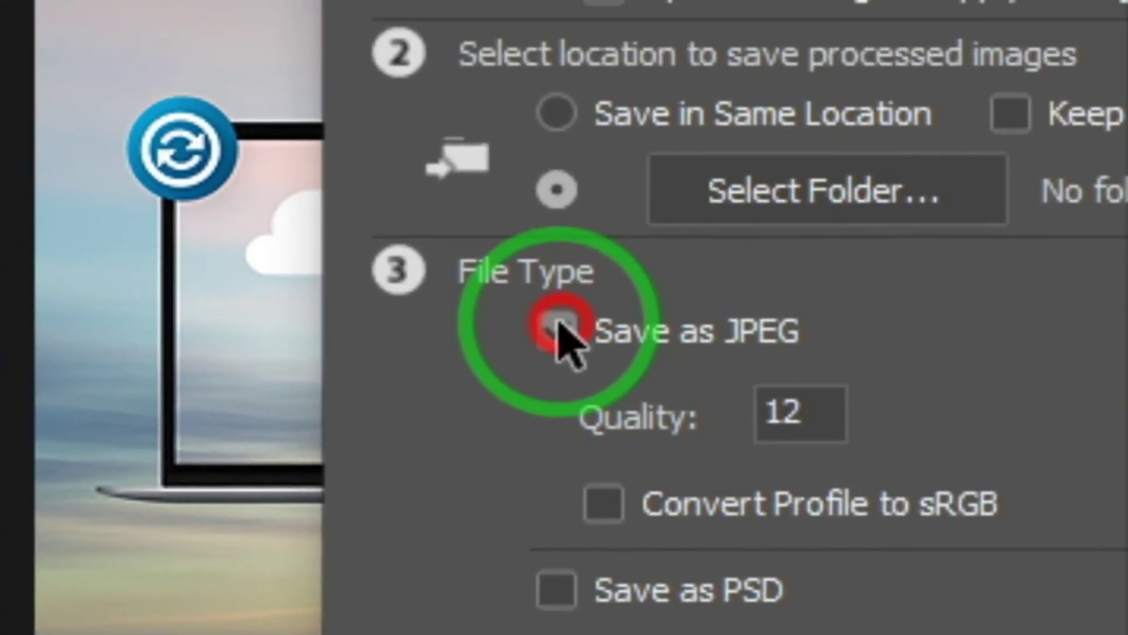
{"action": "left_click", "coordinate": [556, 589]}
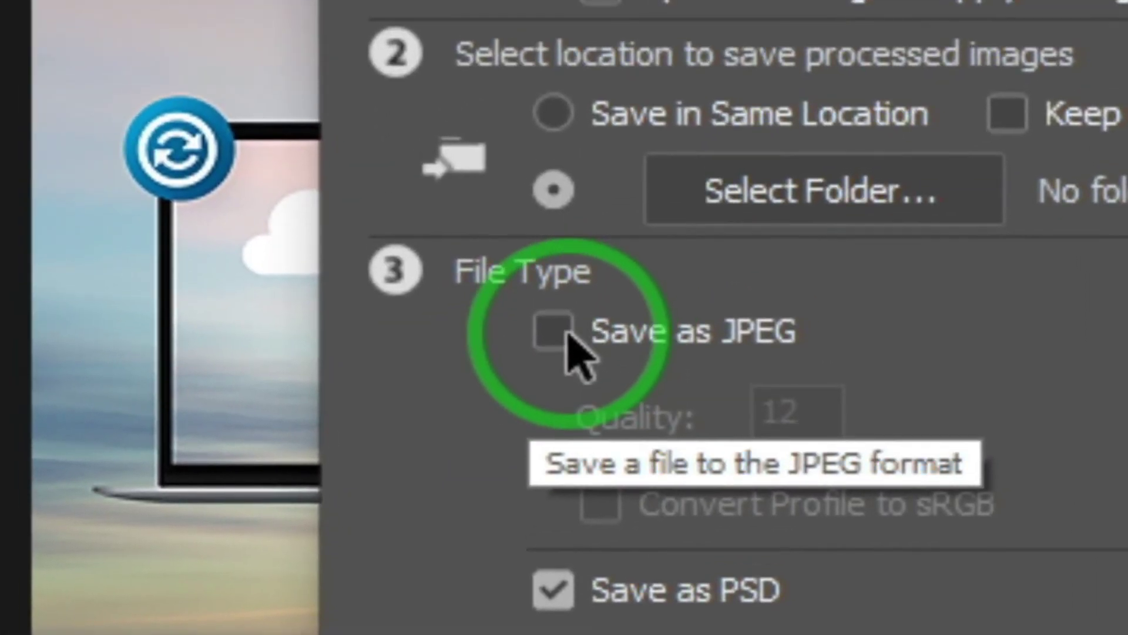
{"action": "left_click", "coordinate": [563, 333]}
{"action": "left_click", "coordinate": [555, 589]}
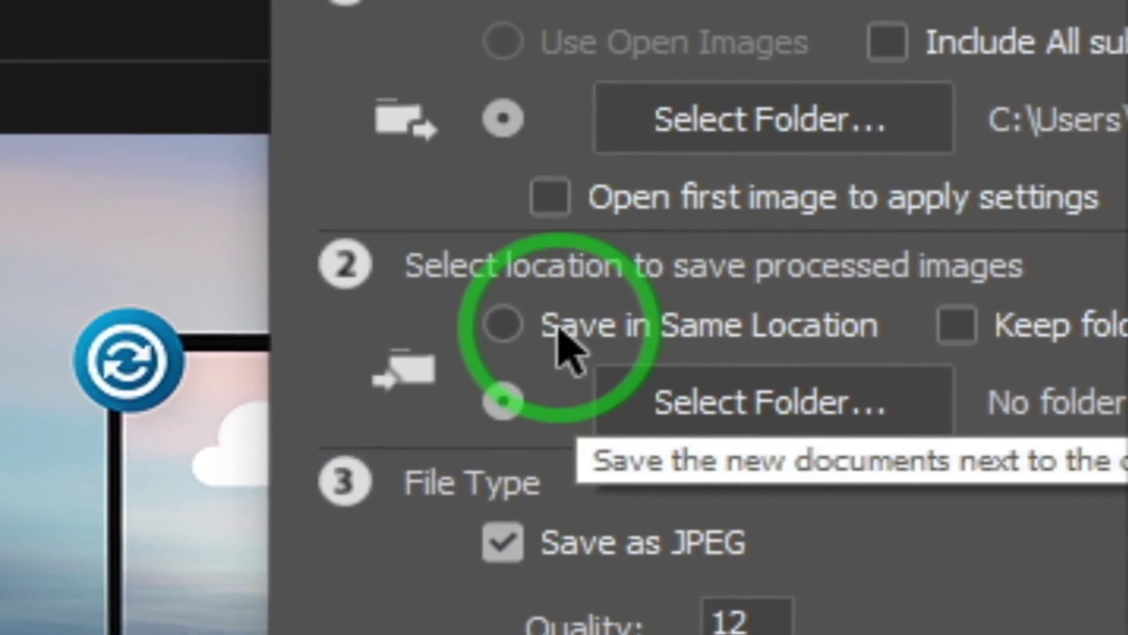
Switch the save location back to Save in Same Location.
{"action": "left_click", "coordinate": [439, 281]}
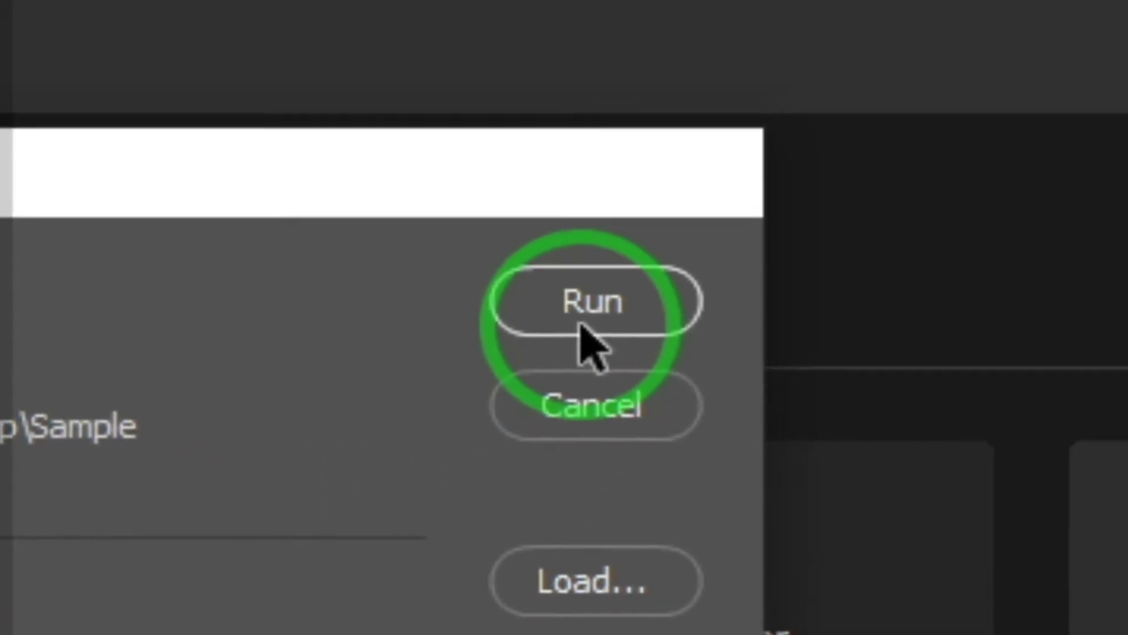
Run the Image Processor batch on the Sample folder's CRT images.
{"action": "left_click", "coordinate": [585, 320]}
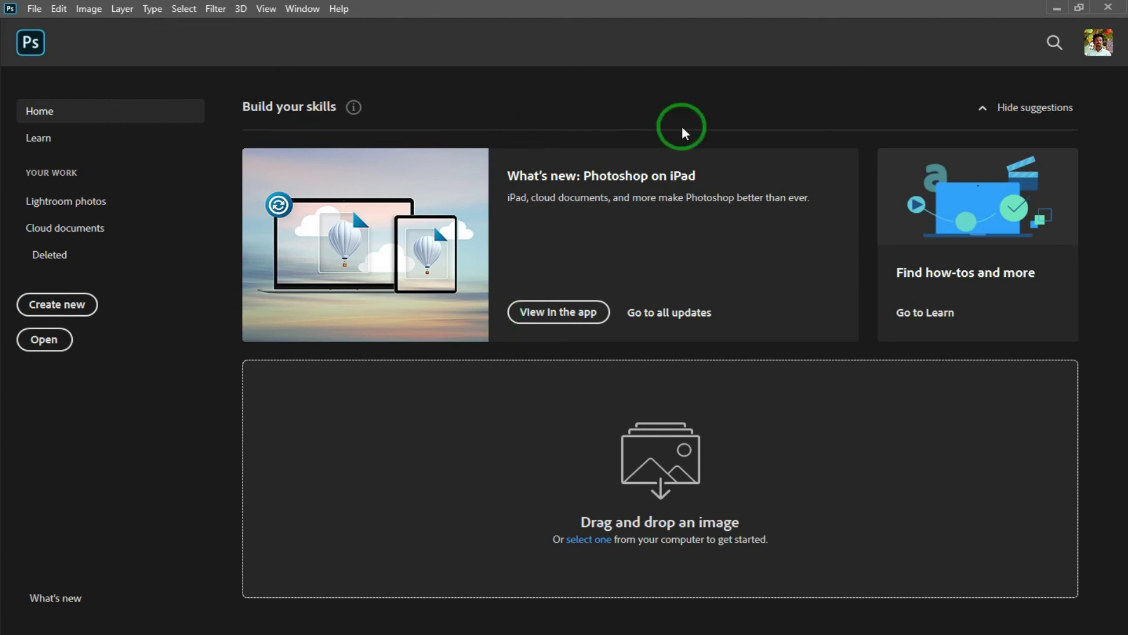
Open Desktop > Sample > JPEG and view the converted CRT-1 in the image viewer.
{"action": "left_click", "coordinate": [1057, 10]}
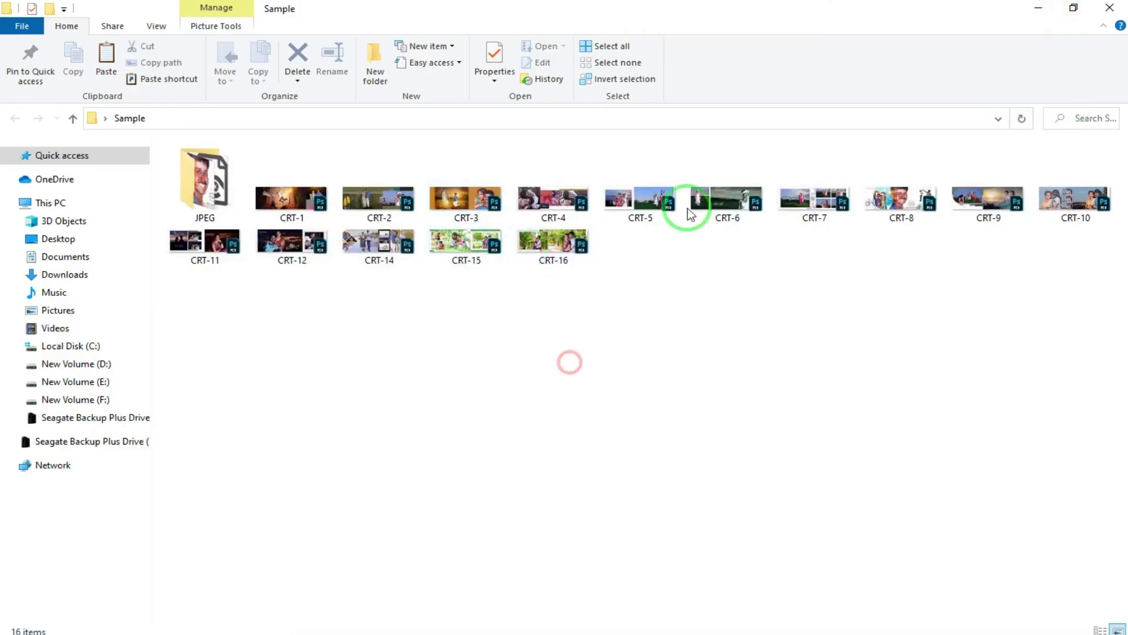
{"action": "left_click", "coordinate": [1039, 8]}
{"action": "double_click", "coordinate": [1028, 108]}
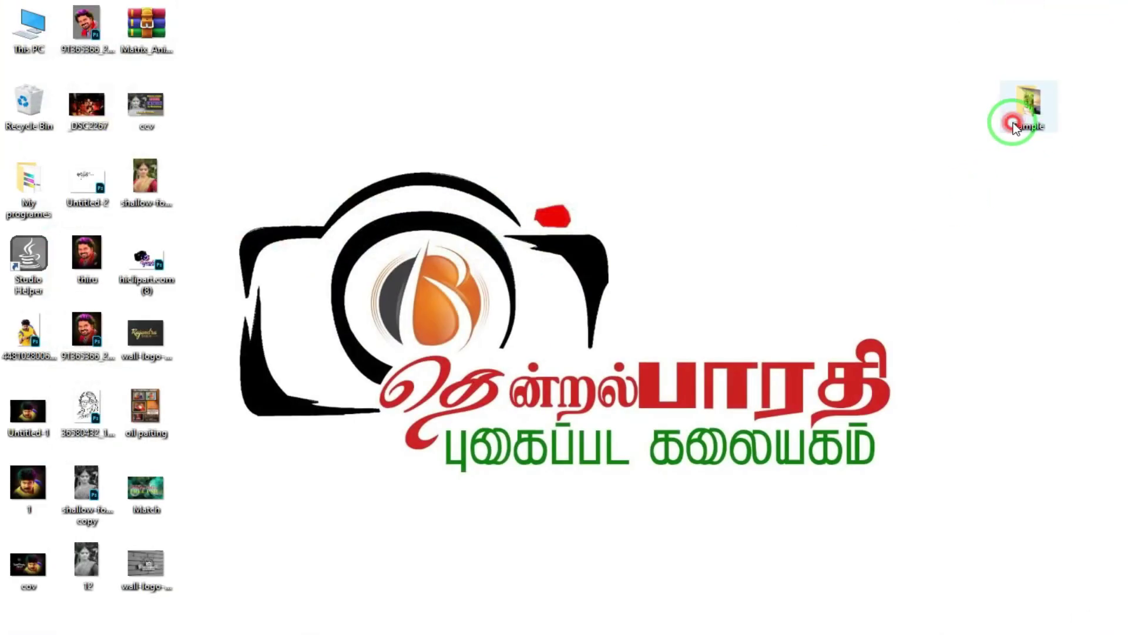
{"action": "double_click", "coordinate": [198, 187]}
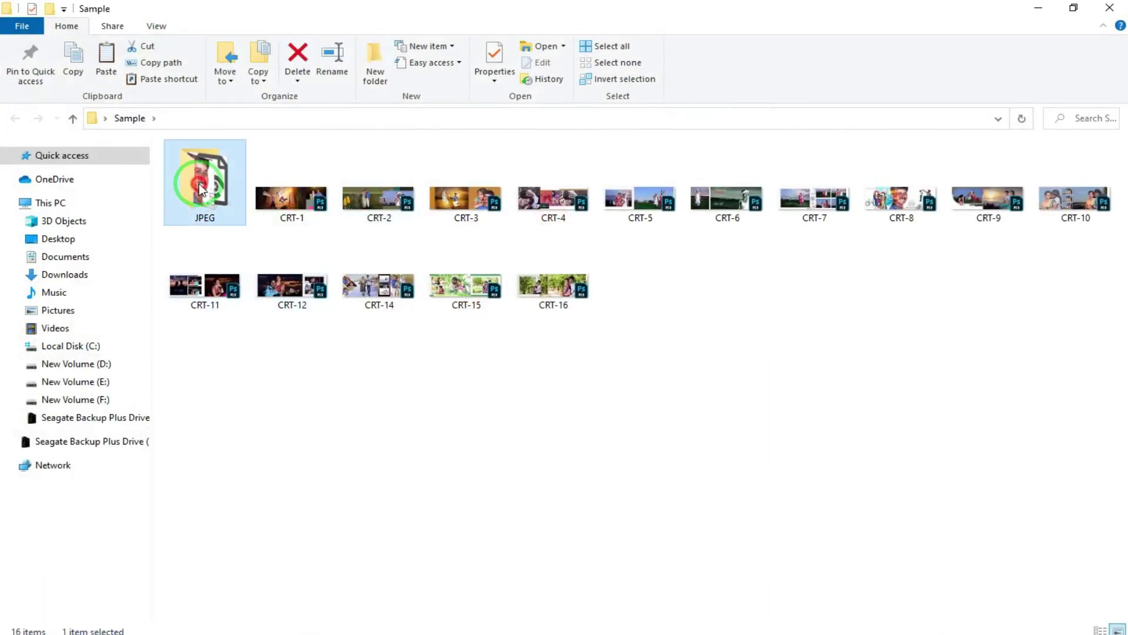
{"action": "double_click", "coordinate": [203, 201]}
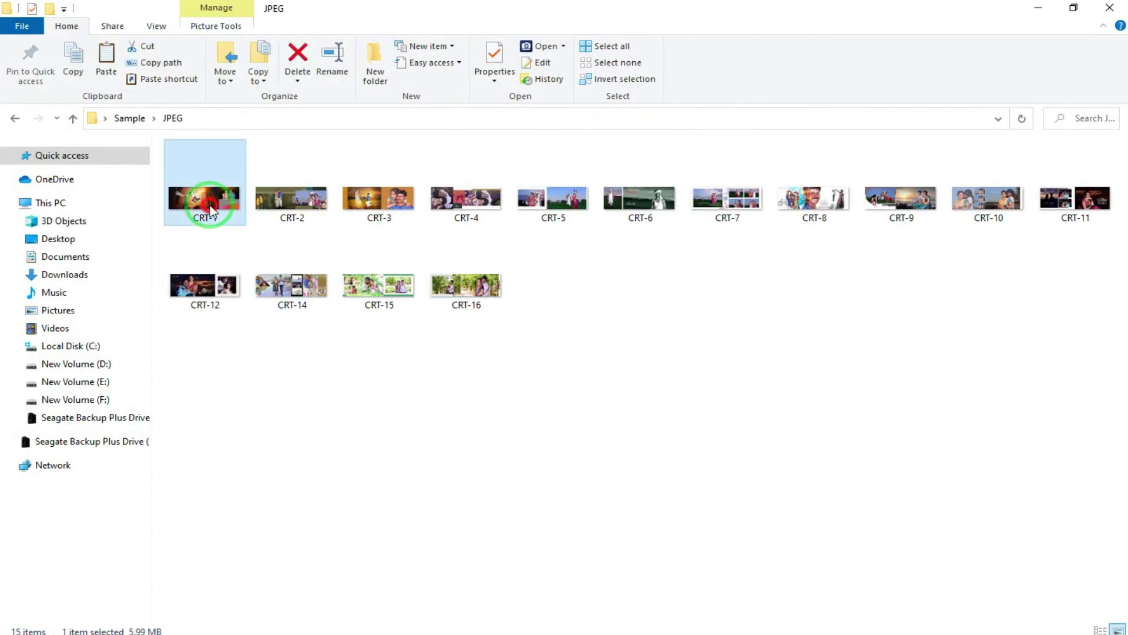
{"action": "scroll", "coordinate": [484, 239], "scroll_direction": "down", "scroll_amount": 2}
Page through the converted JPEGs up to CRT-15, then close ACDSee and clear the selection.
{"action": "scroll", "coordinate": [484, 239], "scroll_direction": "down", "scroll_amount": 5}
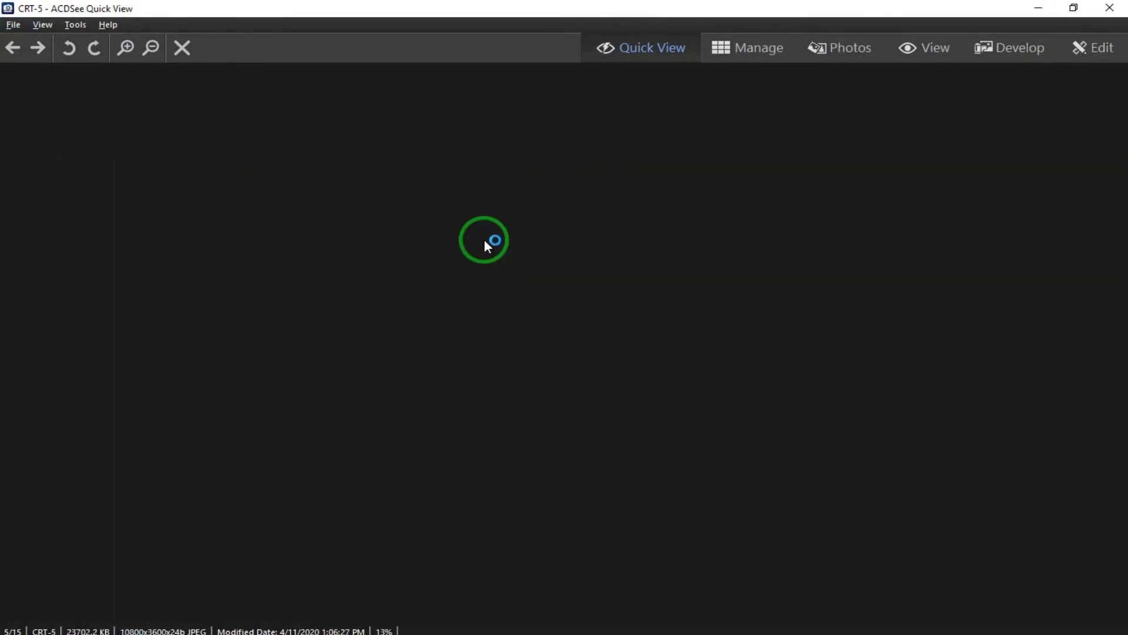
{"action": "scroll", "coordinate": [485, 239], "scroll_direction": "down", "scroll_amount": 6}
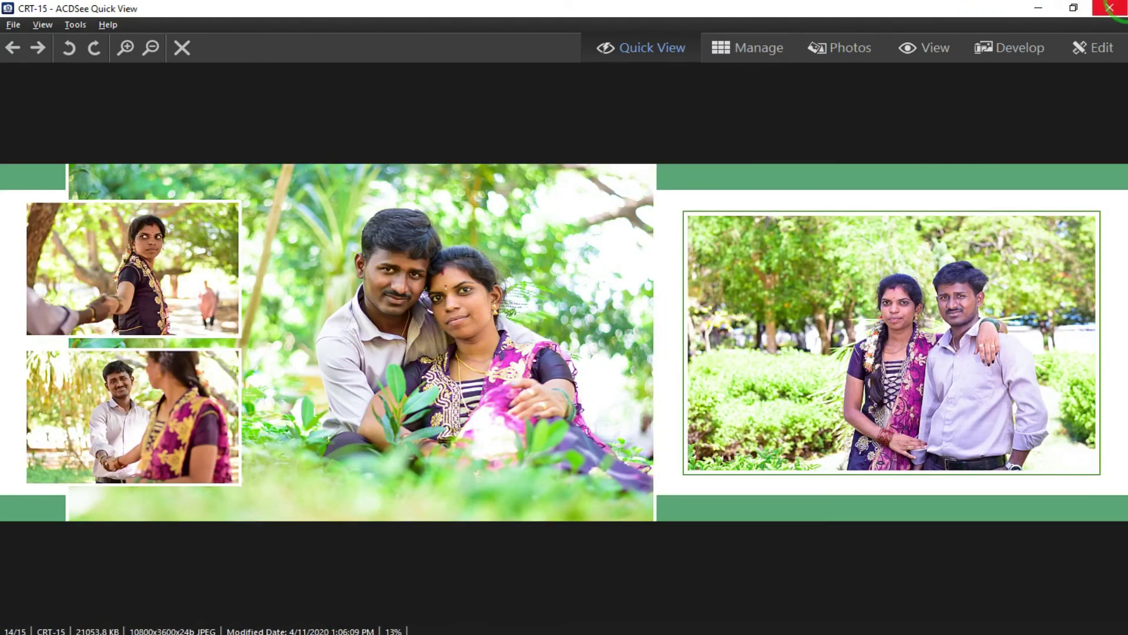
{"action": "left_click", "coordinate": [1110, 8]}
{"action": "left_click", "coordinate": [615, 338]}
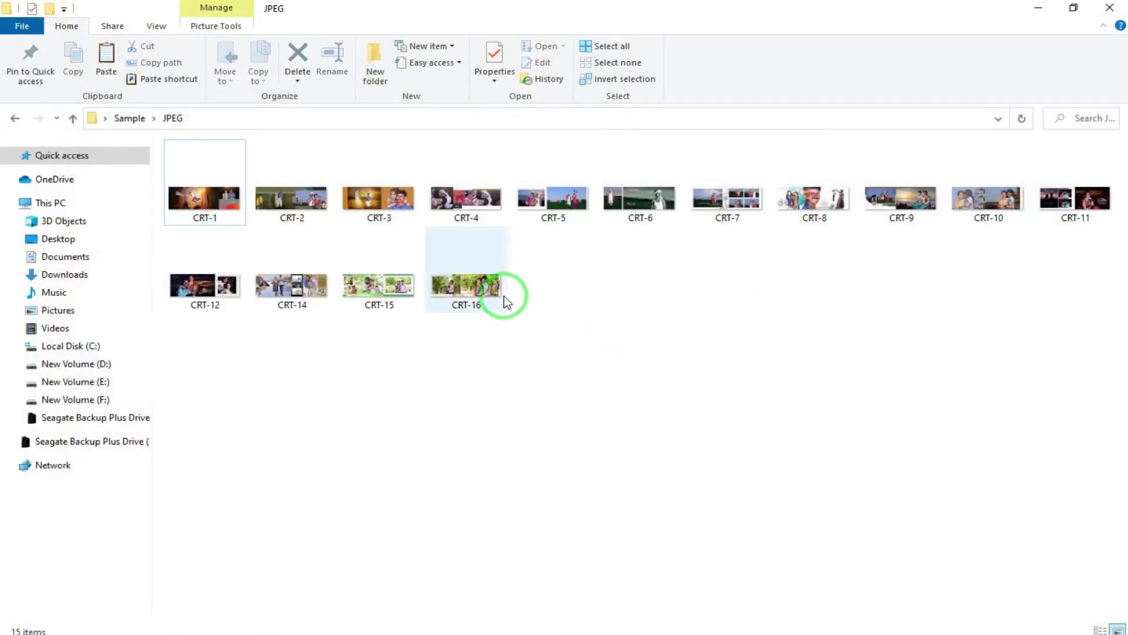